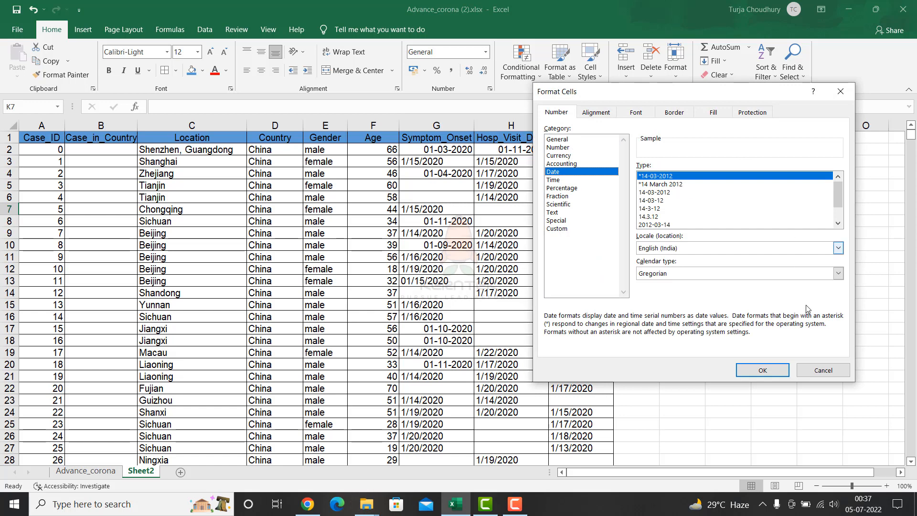
Step: Format the whole Symptom_Onset column as a date using the 14.3.12 type with the English (India) locale
{"action": "left_click", "coordinate": [833, 370]}
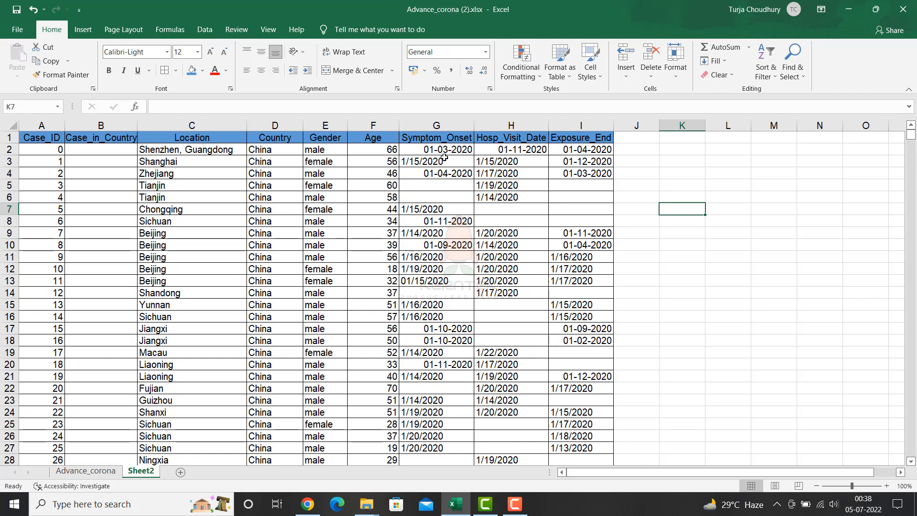
{"action": "left_click", "coordinate": [452, 120]}
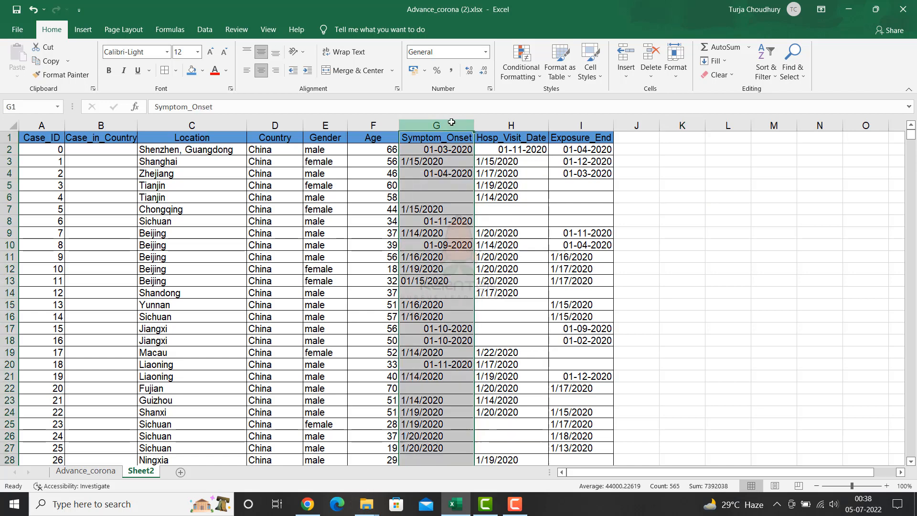
{"action": "left_click", "coordinate": [486, 52]}
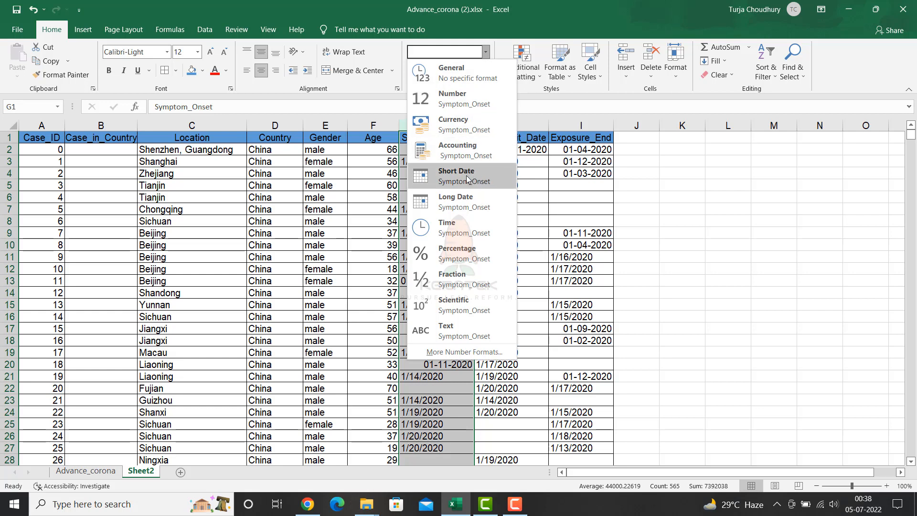
{"action": "left_click", "coordinate": [468, 352]}
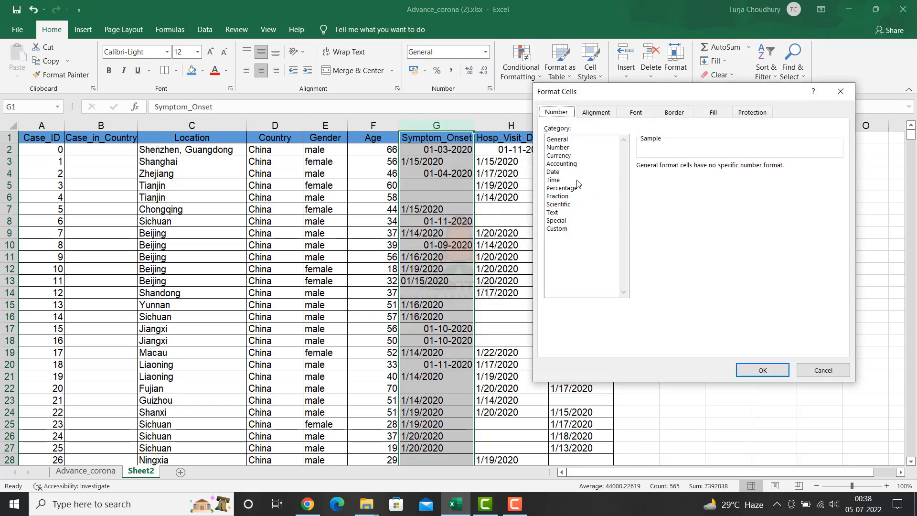
{"action": "left_click", "coordinate": [552, 172]}
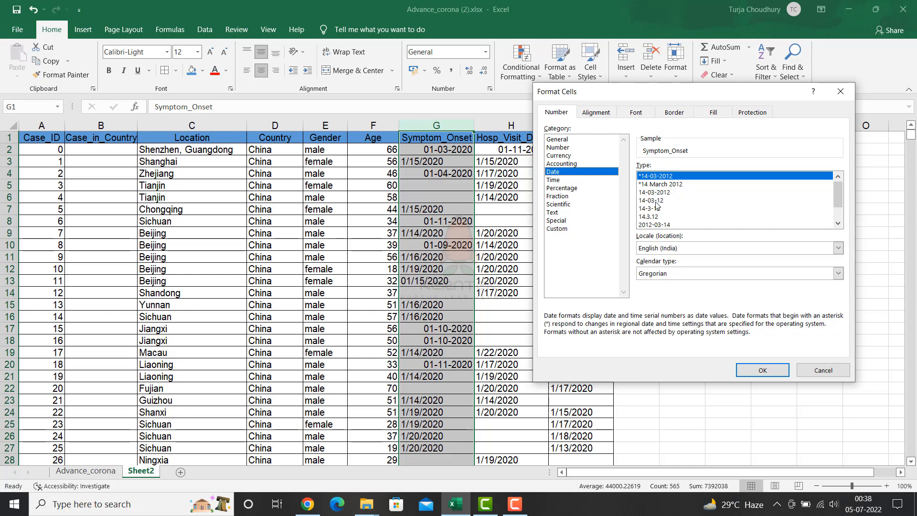
{"action": "left_click", "coordinate": [652, 218]}
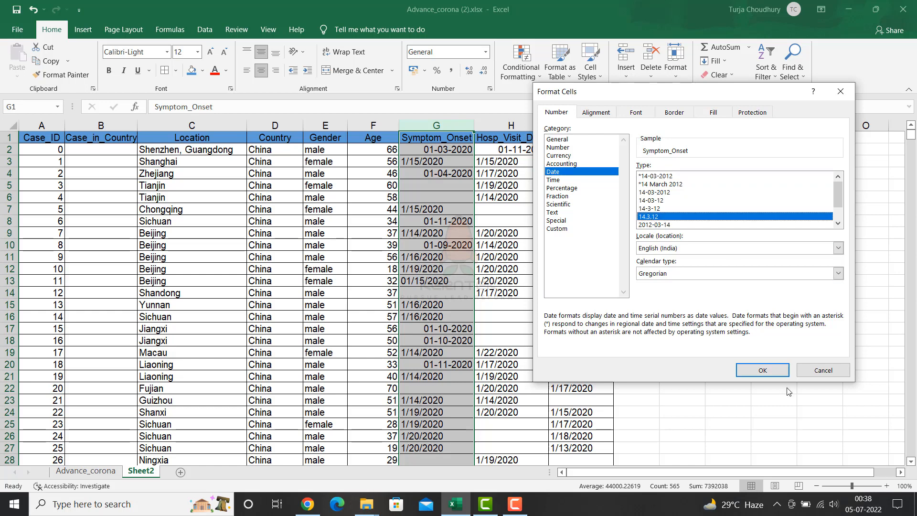
{"action": "left_click", "coordinate": [762, 371]}
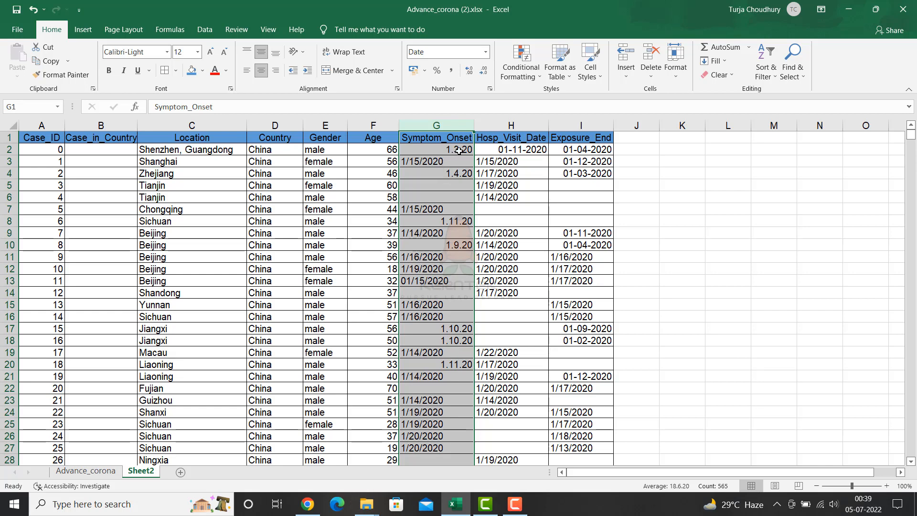
Step: Inspect the slash-separated Symptom_Onset entries in cells G3, G7, G9 and G13 after the date formatting
{"action": "left_click", "coordinate": [429, 161]}
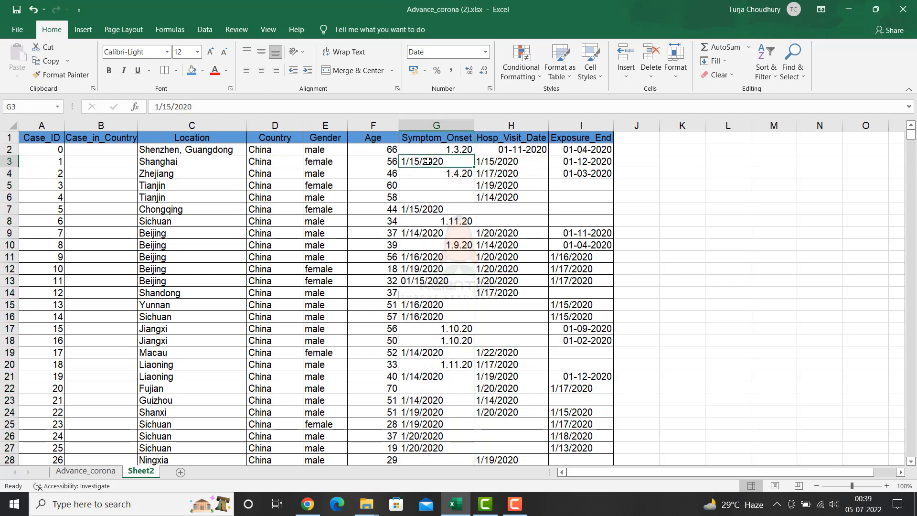
{"action": "left_click", "coordinate": [433, 210]}
{"action": "left_click", "coordinate": [440, 160]}
{"action": "key", "text": "Down"}
{"action": "key", "text": "Down"}
{"action": "key", "text": "Down"}
{"action": "key", "text": "Down"}
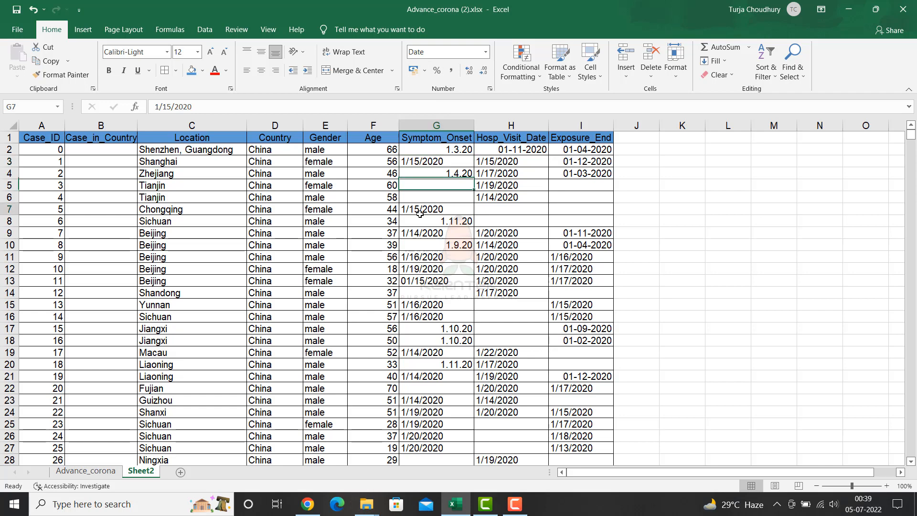
{"action": "left_click", "coordinate": [426, 236]}
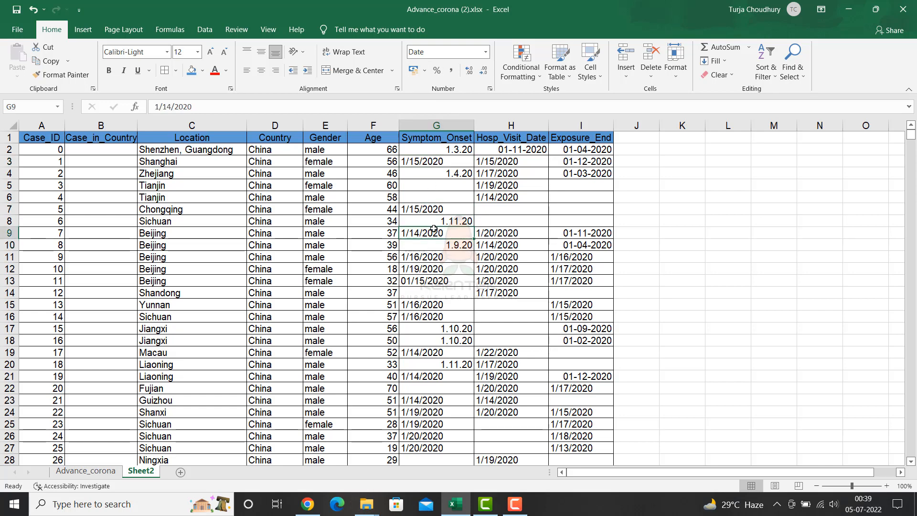
{"action": "left_click", "coordinate": [427, 280]}
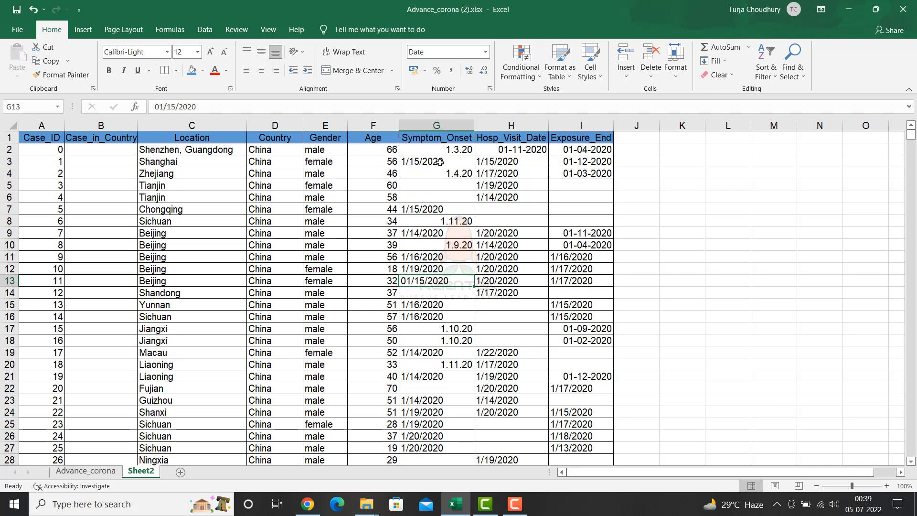
Step: Run Text to Columns on the Symptom_Onset column as delimited data, with the Tab delimiter turned off
{"action": "left_click", "coordinate": [206, 31]}
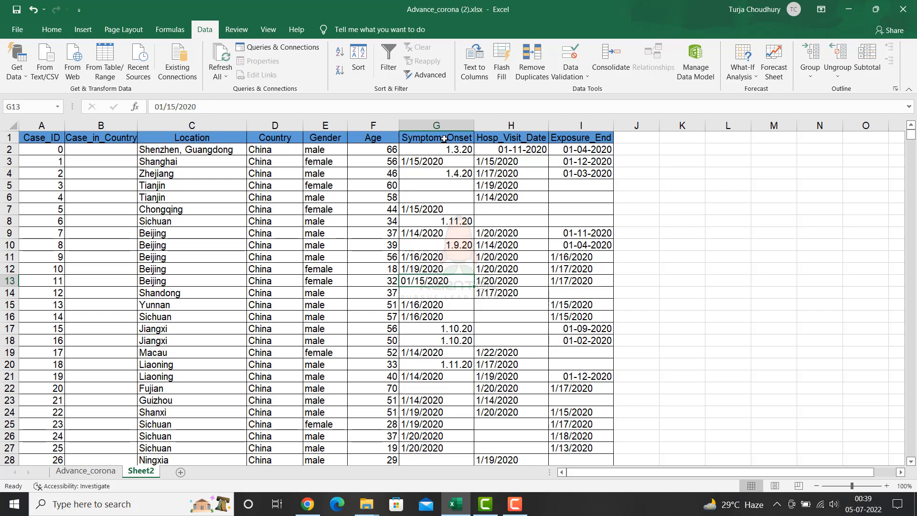
{"action": "left_click", "coordinate": [443, 126]}
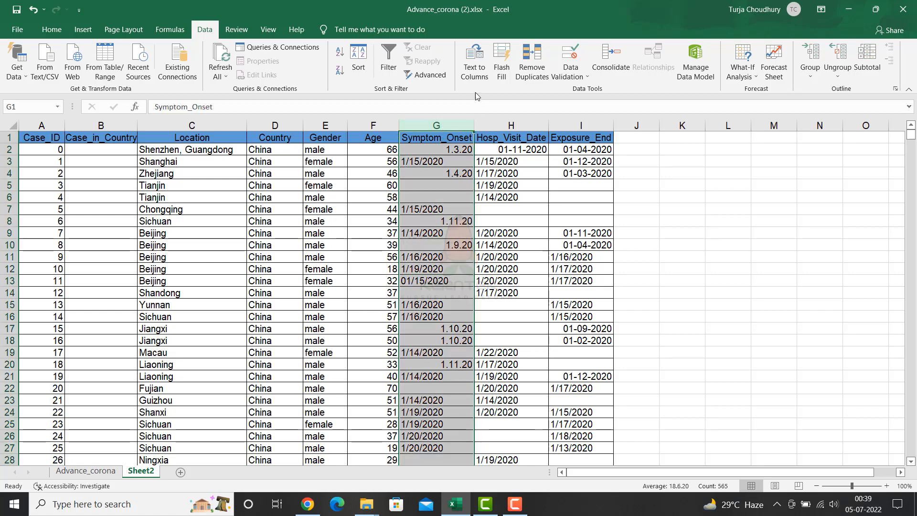
{"action": "left_click", "coordinate": [475, 70]}
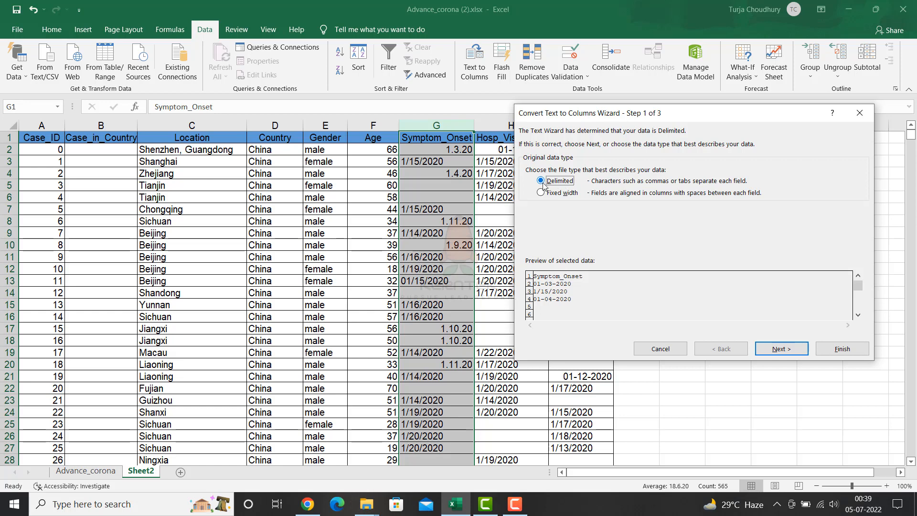
{"action": "left_click", "coordinate": [781, 349]}
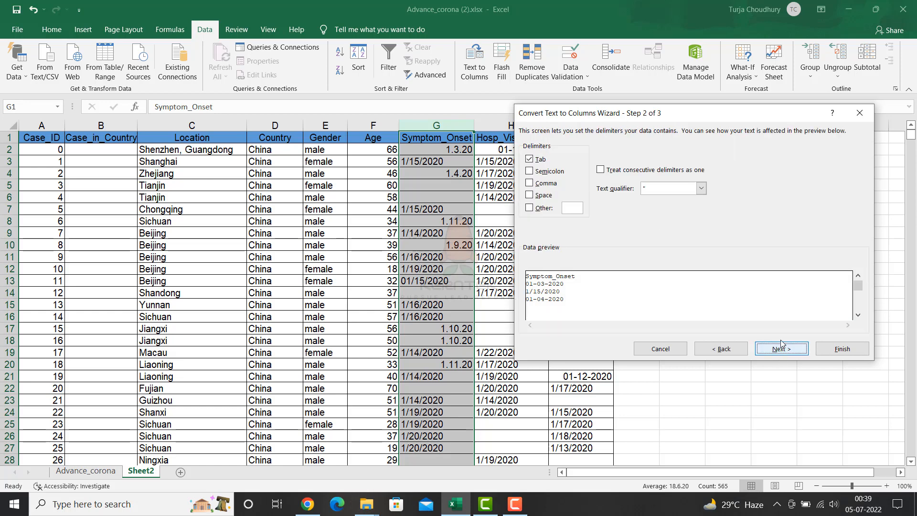
{"action": "left_click", "coordinate": [530, 161]}
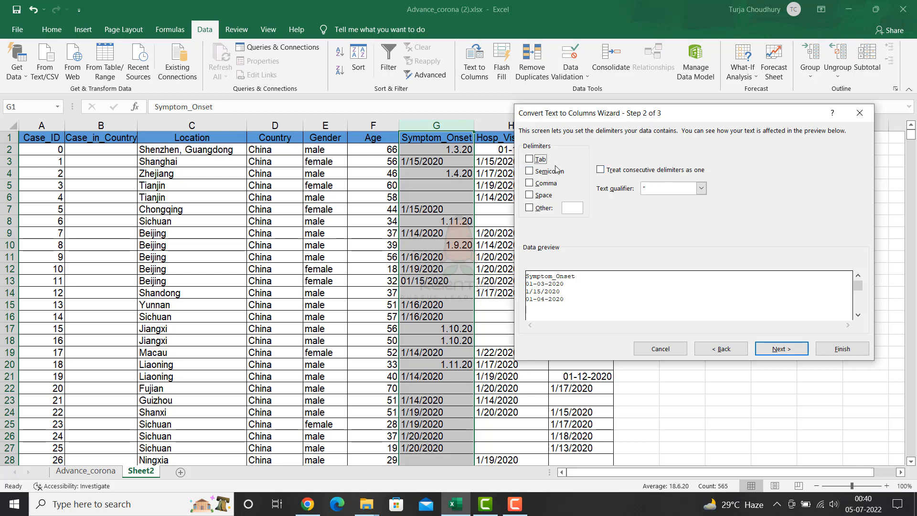
{"action": "left_click", "coordinate": [787, 351]}
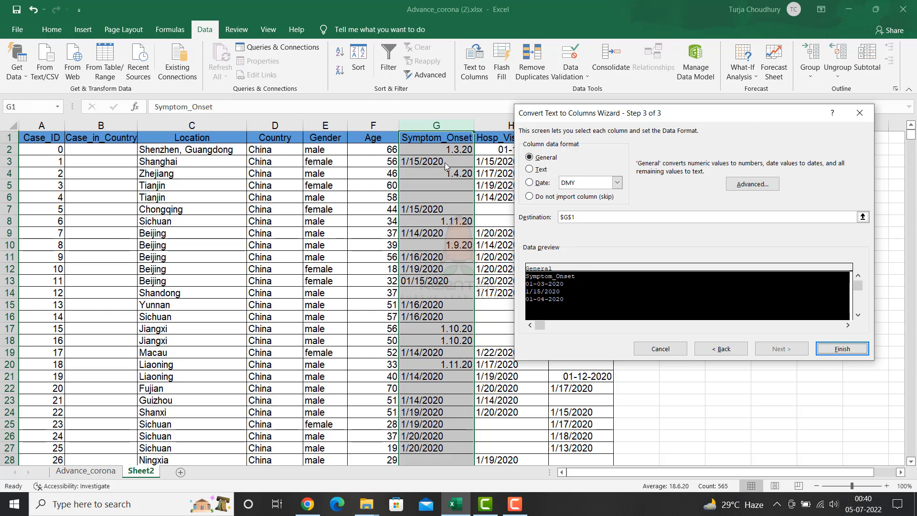
Step: Set the column data format to Date with MDY order and finish the Symptom_Onset conversion
{"action": "left_click", "coordinate": [541, 184]}
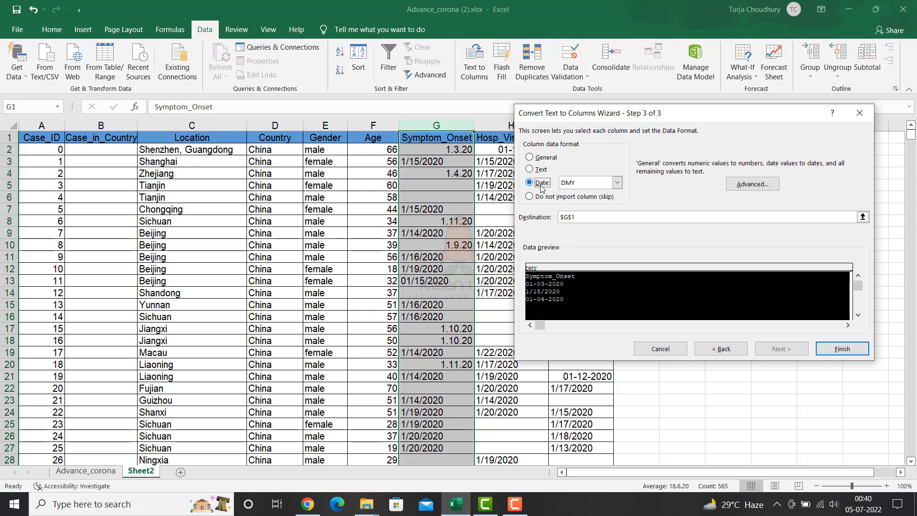
{"action": "left_click", "coordinate": [616, 184]}
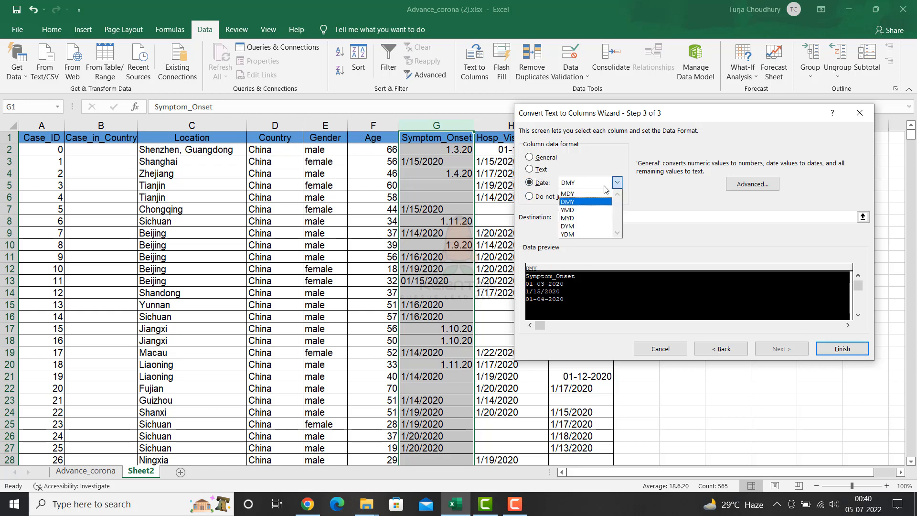
{"action": "left_click", "coordinate": [574, 194]}
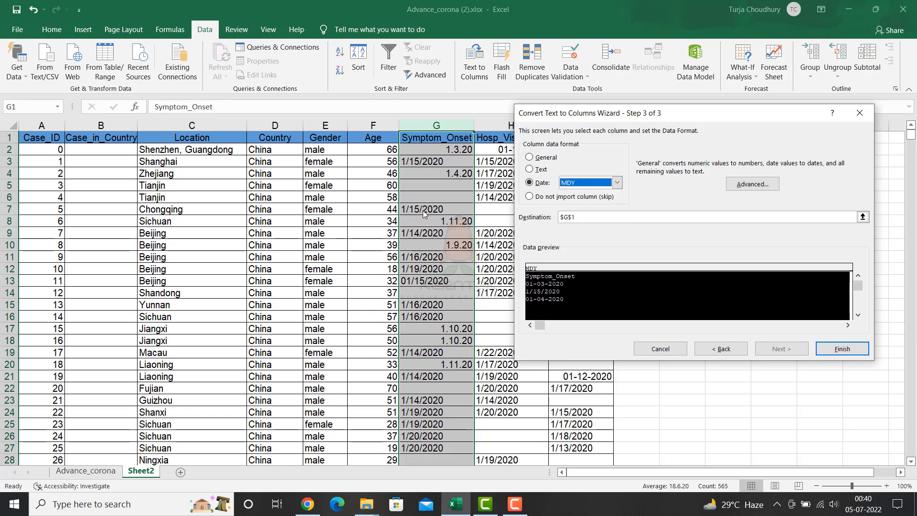
{"action": "left_click", "coordinate": [837, 352]}
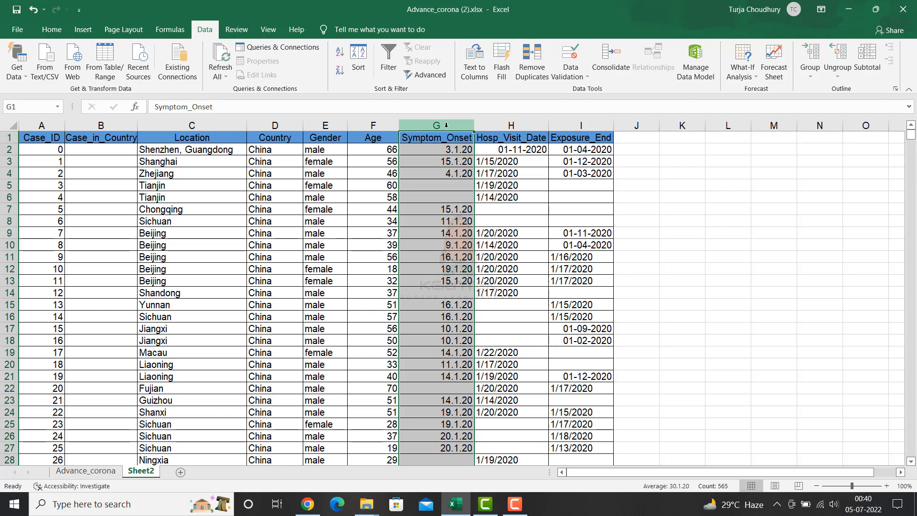
{"action": "left_click", "coordinate": [651, 173]}
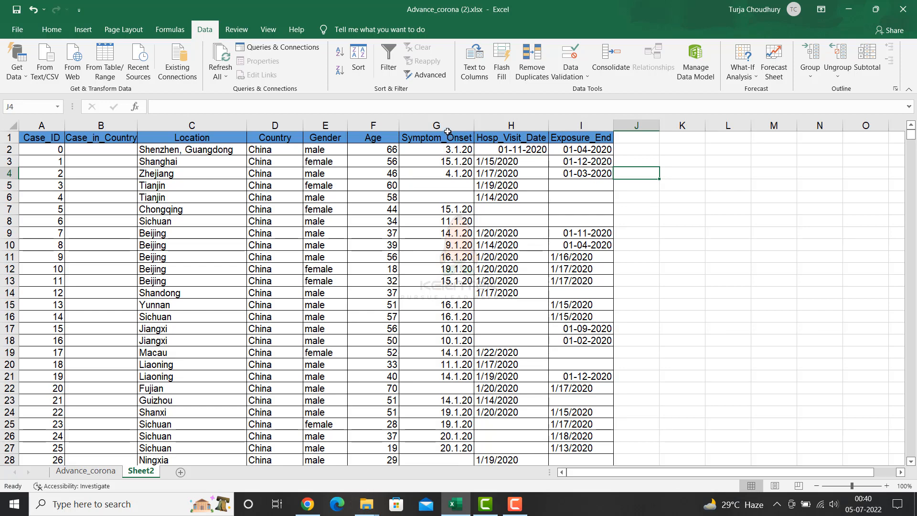
Step: Format the Symptom_Onset column with the long date type 14 March 2012
{"action": "left_click", "coordinate": [448, 127]}
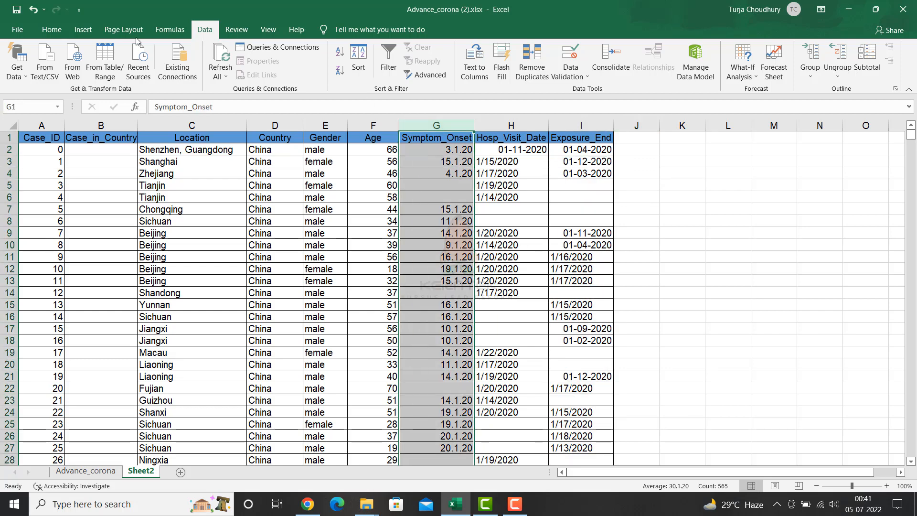
{"action": "left_click", "coordinate": [64, 32]}
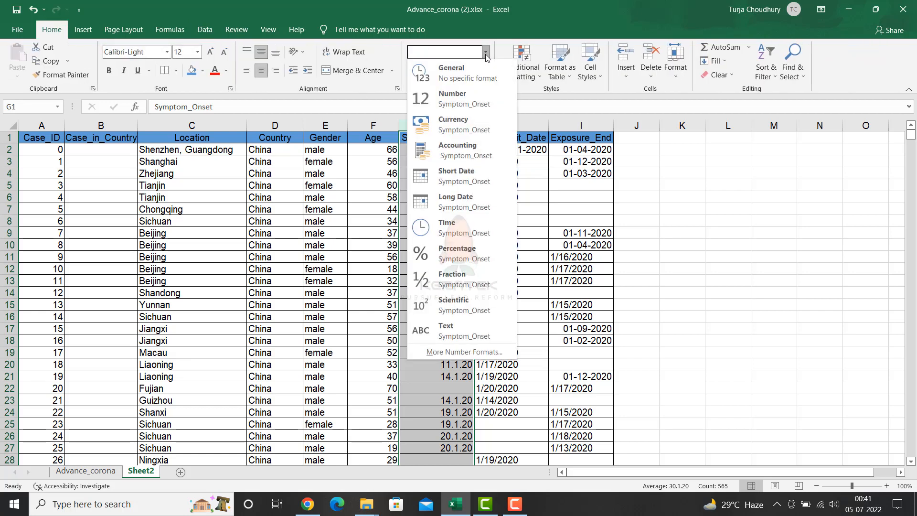
{"action": "left_click", "coordinate": [485, 352]}
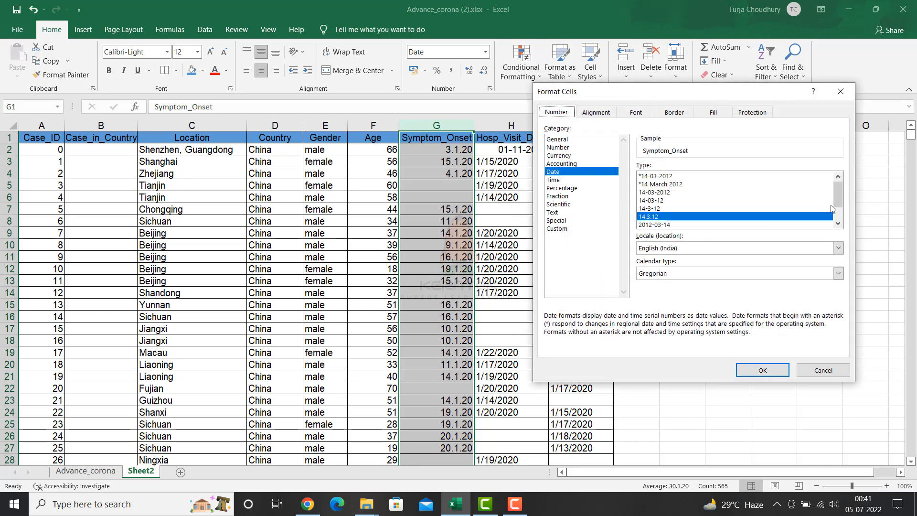
{"action": "left_click_drag", "start_coordinate": [835, 194], "coordinate": [836, 205]}
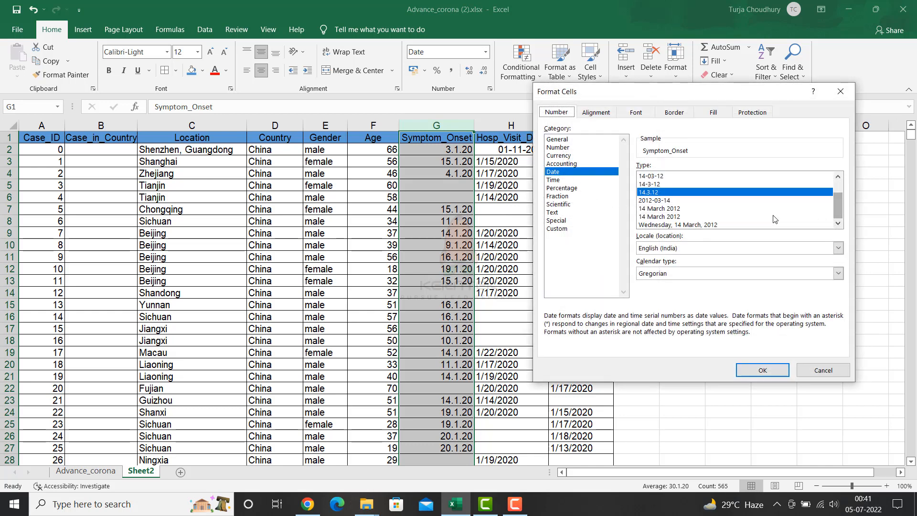
{"action": "left_click", "coordinate": [663, 210]}
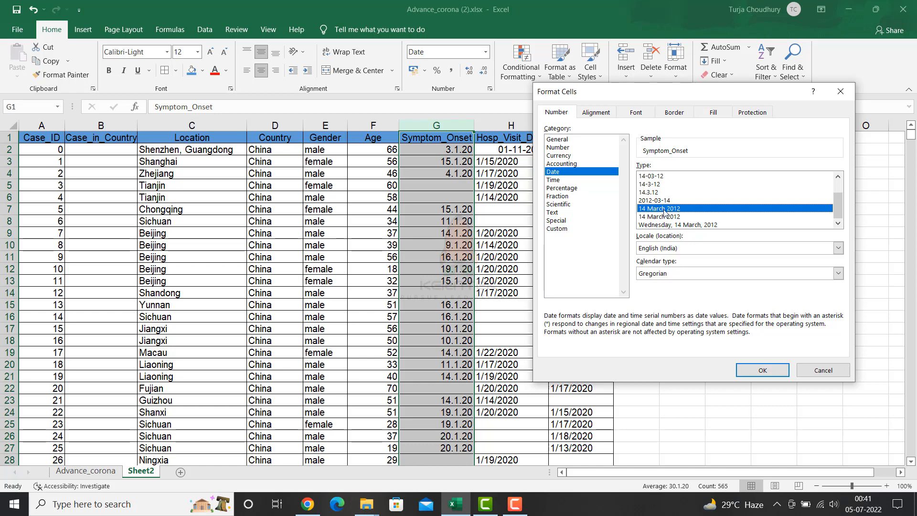
{"action": "key", "text": "Return"}
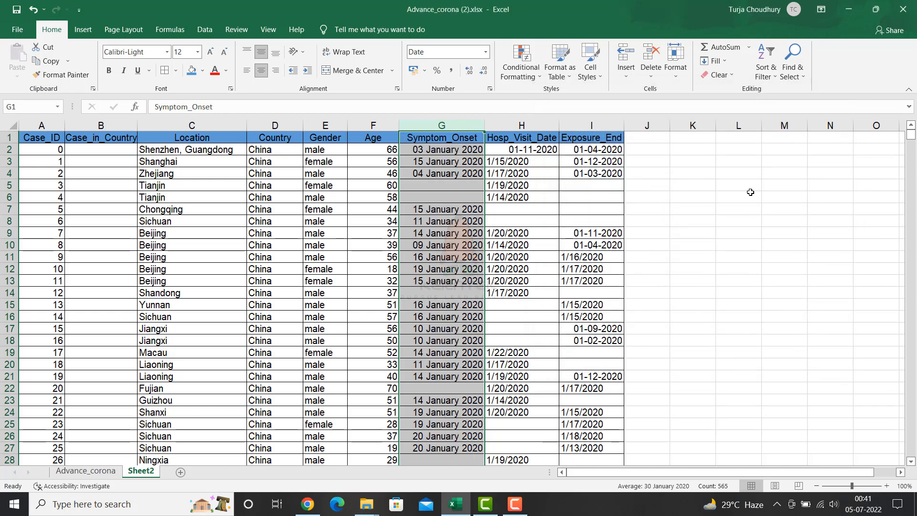